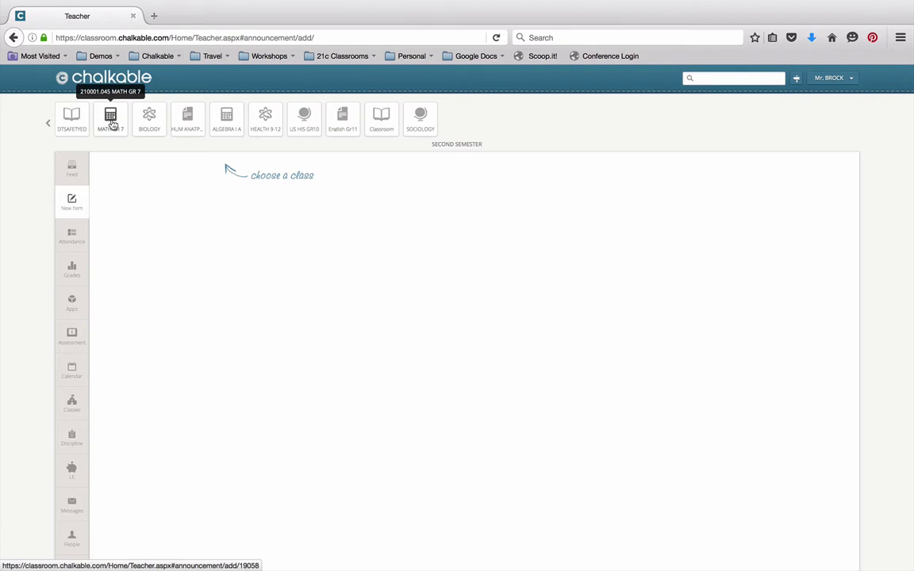
# Step: Start a new Classwork item for the MATH GR 7 class
pyautogui.click(112, 124)
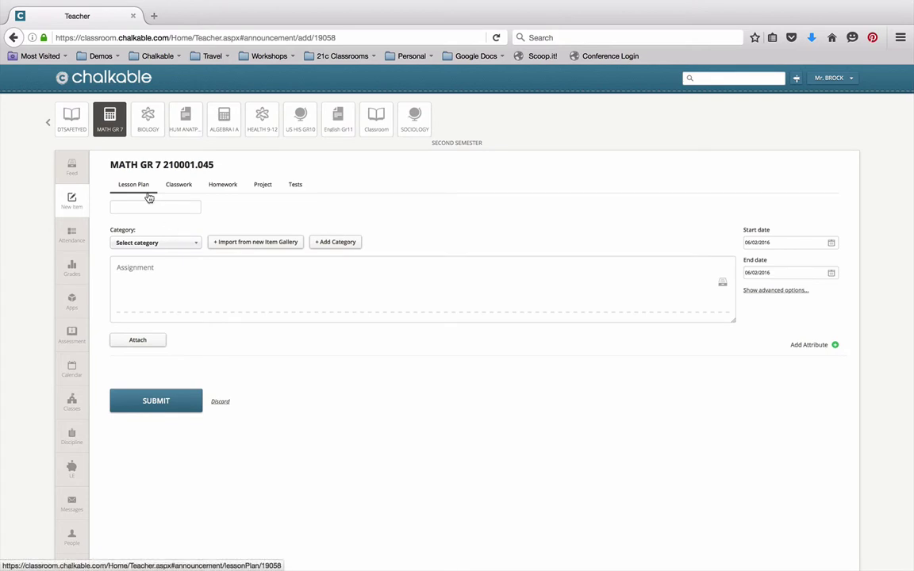
pyautogui.click(176, 195)
pyautogui.click(232, 195)
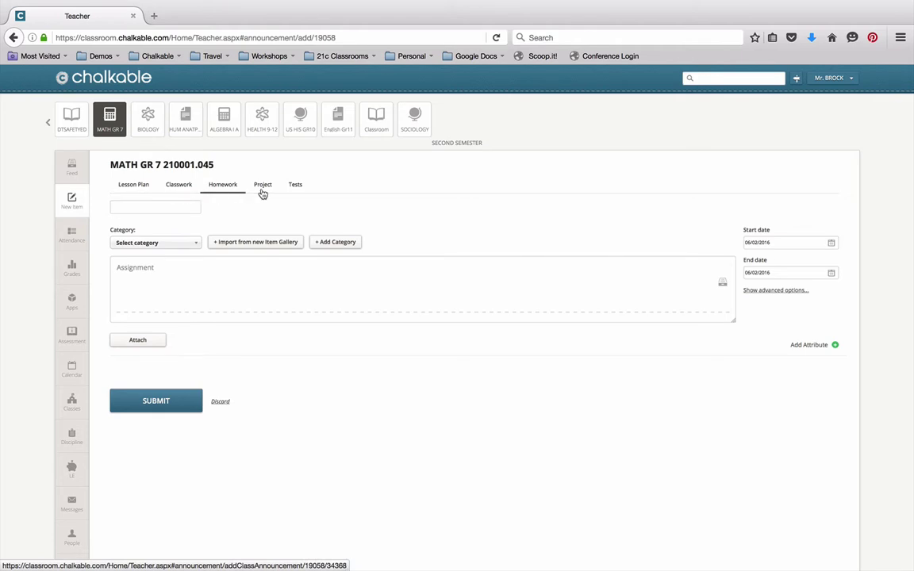
pyautogui.click(263, 190)
pyautogui.click(295, 190)
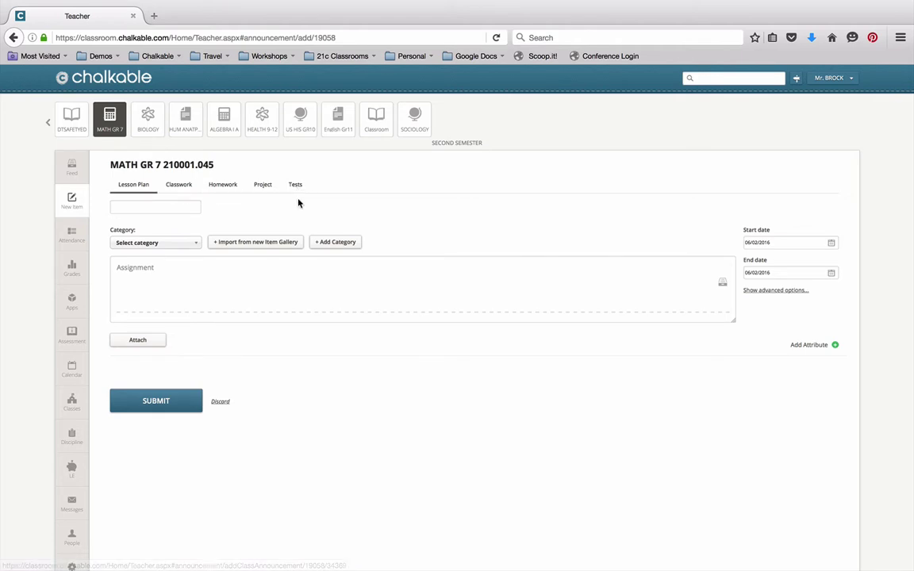
pyautogui.click(297, 191)
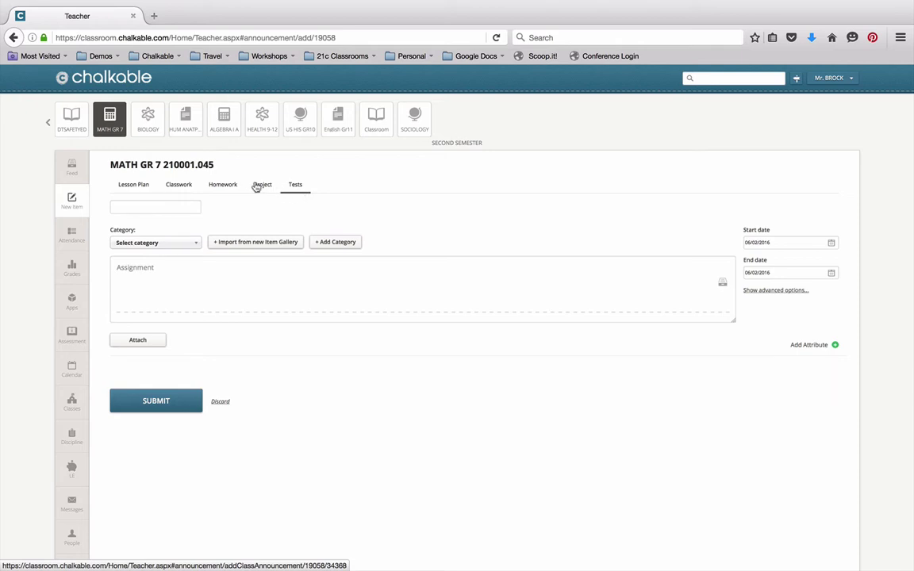
pyautogui.click(179, 185)
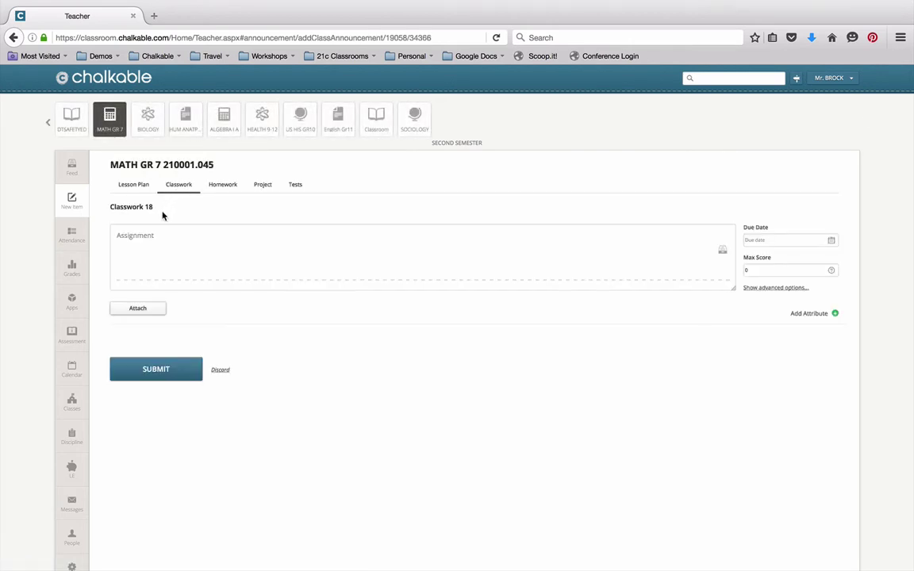
# Step: Title the classwork "Equations Activity" and enter the assignment description "Students will work through an equations worksheet."
pyautogui.click(142, 207)
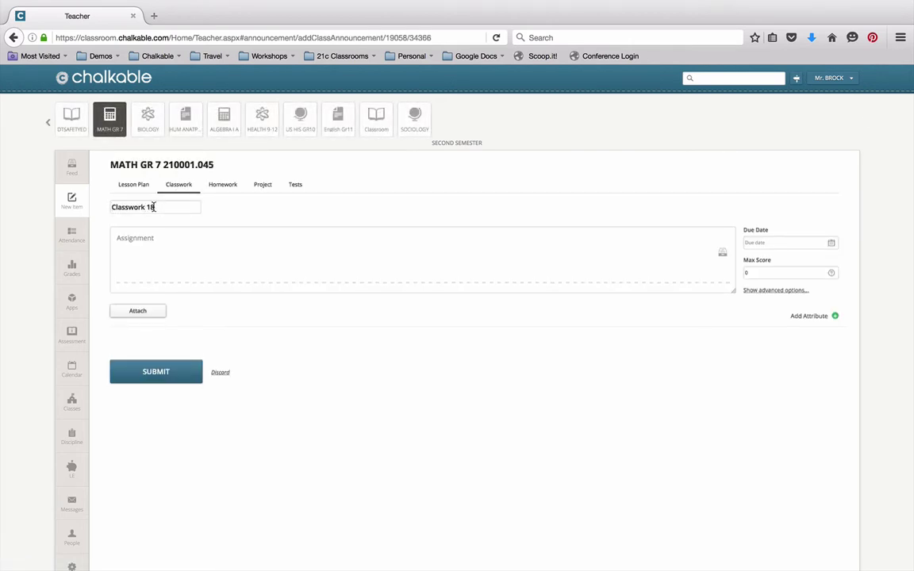
pyautogui.moveTo(151, 207); pyautogui.dragTo(106, 207)
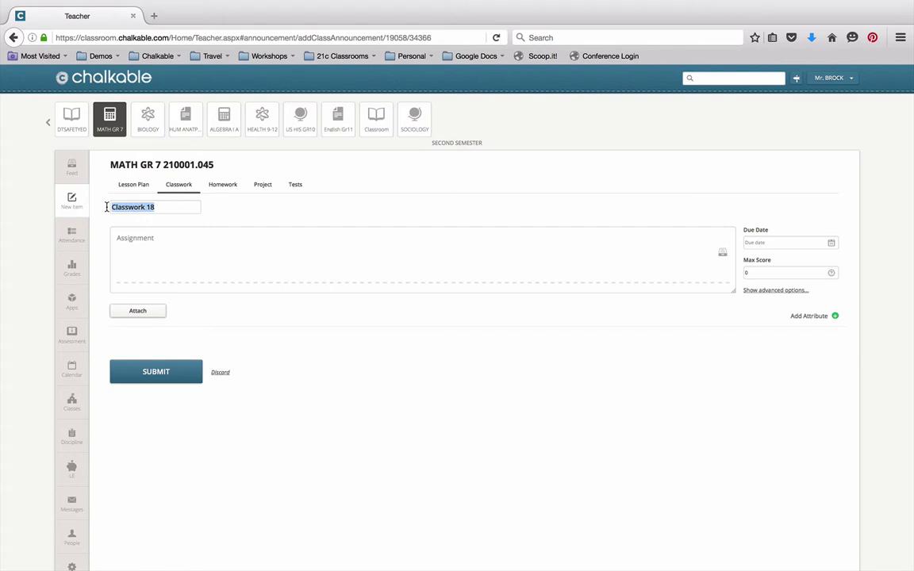
pyautogui.write('E')
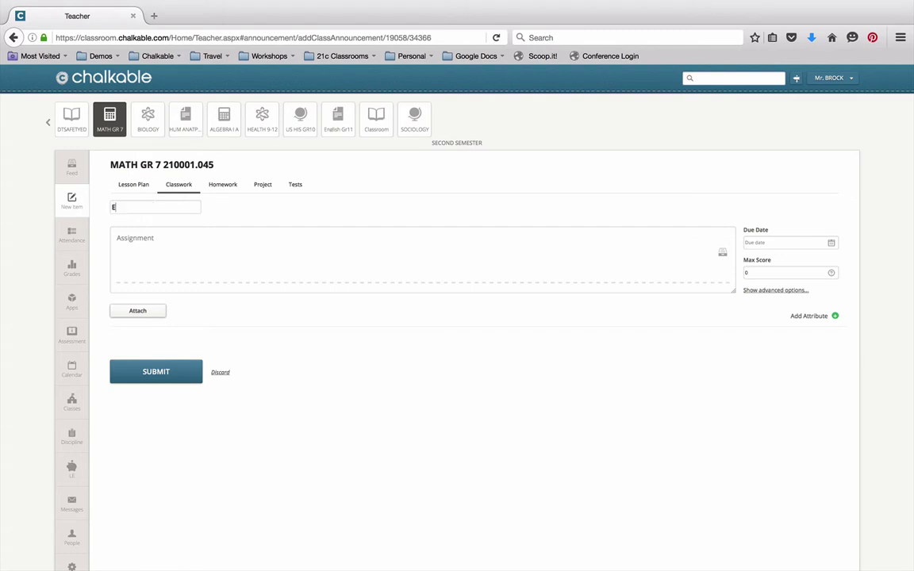
pyautogui.write('quations Activity')
pyautogui.press('Tab')
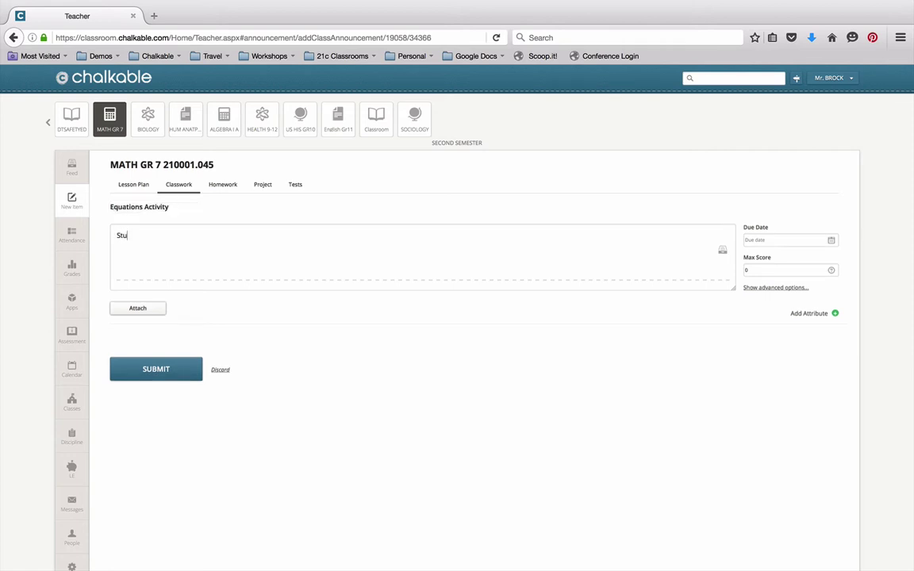
pyautogui.write('Students will work through an equations w')
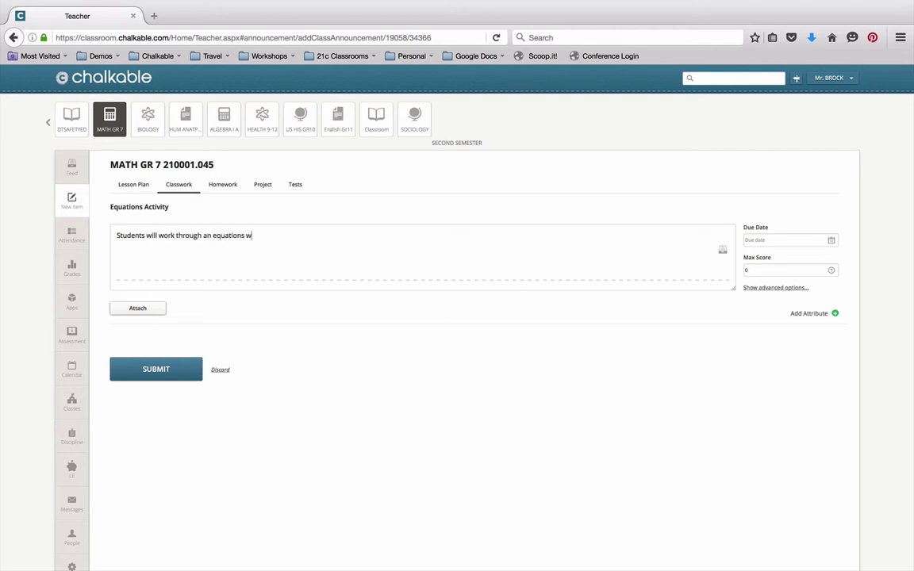
pyautogui.write('orksheet.')
# Step: Attach the Math standard EE.10a(7)(07-07), found under EE.10(7)(07-07), to the classwork assignment
pyautogui.click(153, 310)
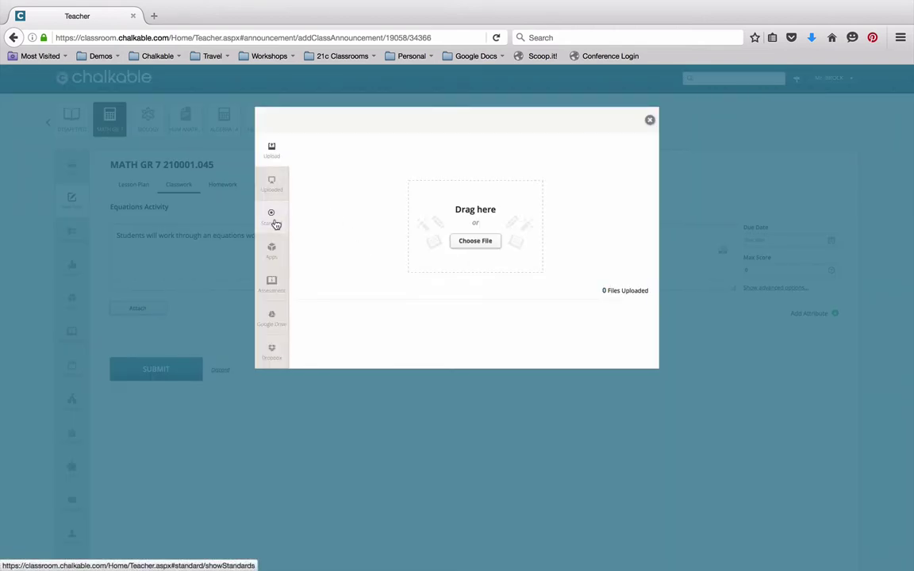
pyautogui.click(275, 225)
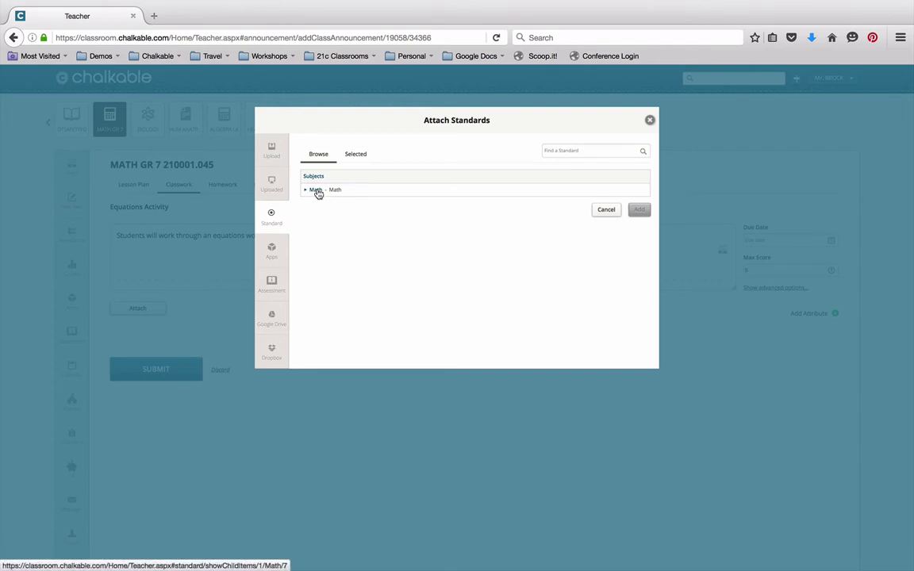
pyautogui.click(316, 190)
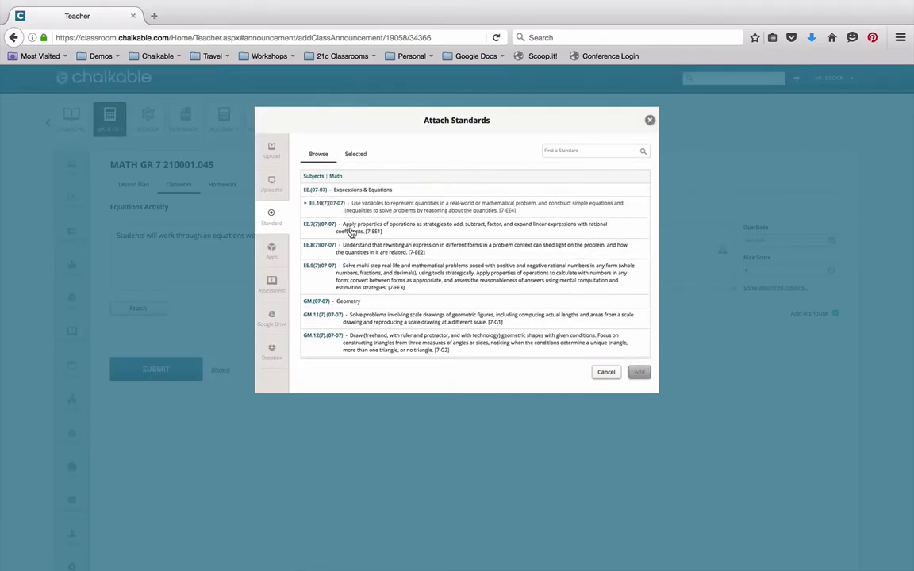
pyautogui.click(361, 205)
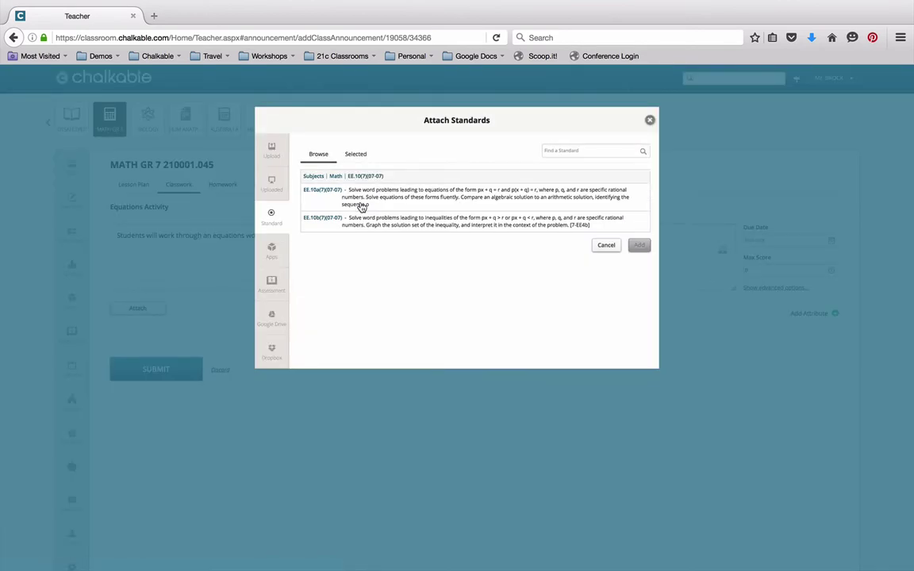
pyautogui.click(378, 197)
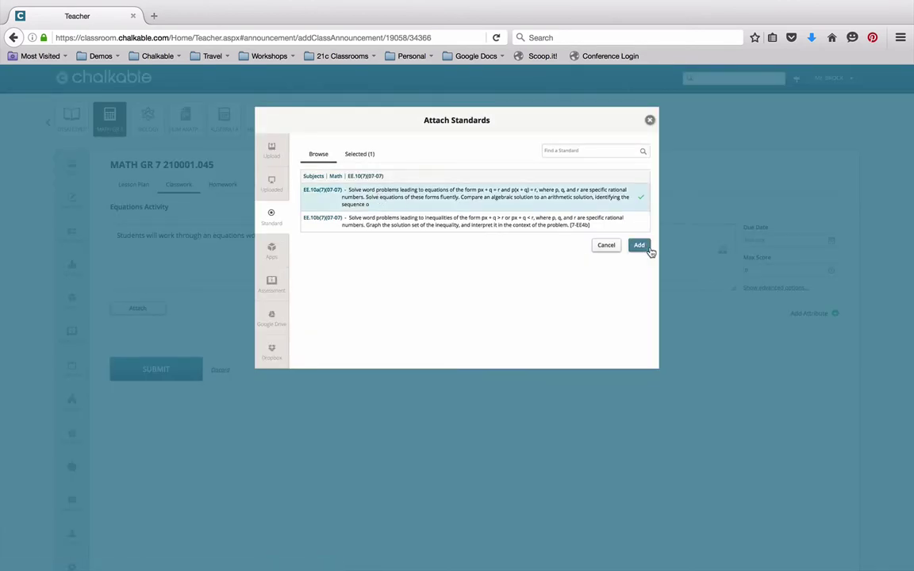
pyautogui.click(647, 248)
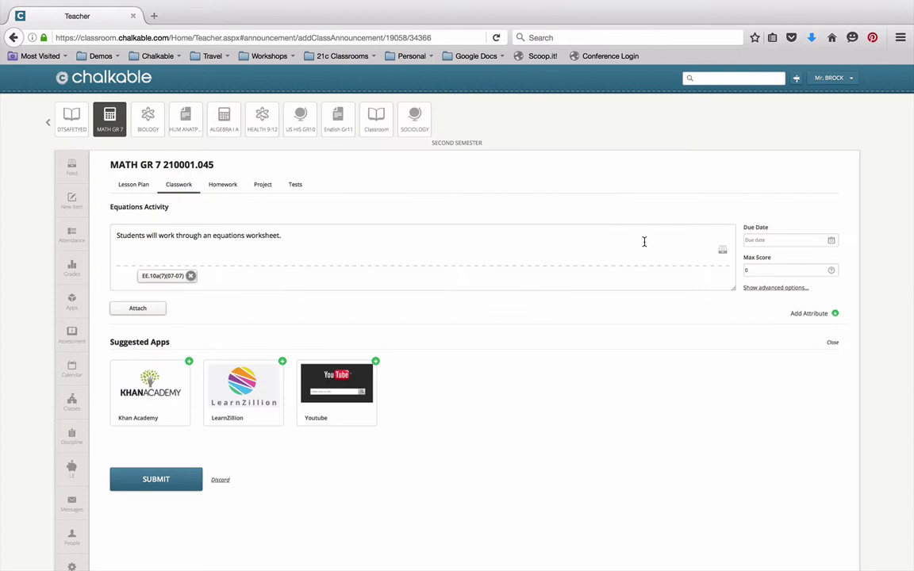
pyautogui.moveTo(176, 280)
# Step: Set the classwork's due date to 06/03/2016 and its maximum score to 100
pyautogui.click(757, 239)
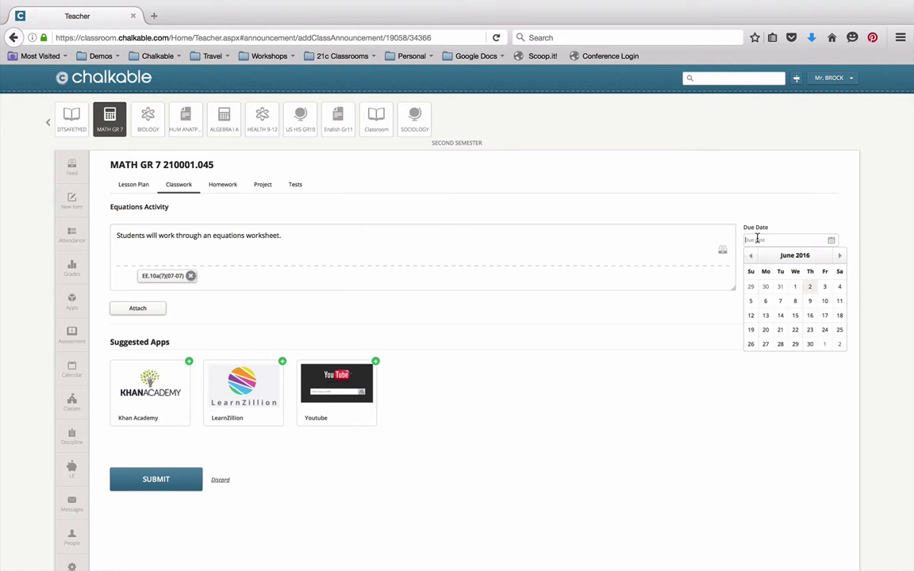
pyautogui.click(825, 289)
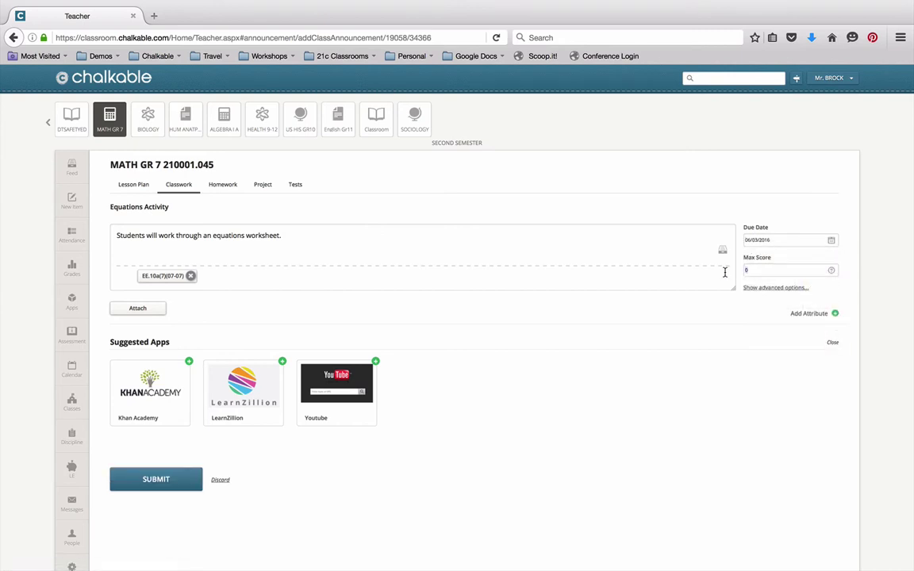
pyautogui.write('100')
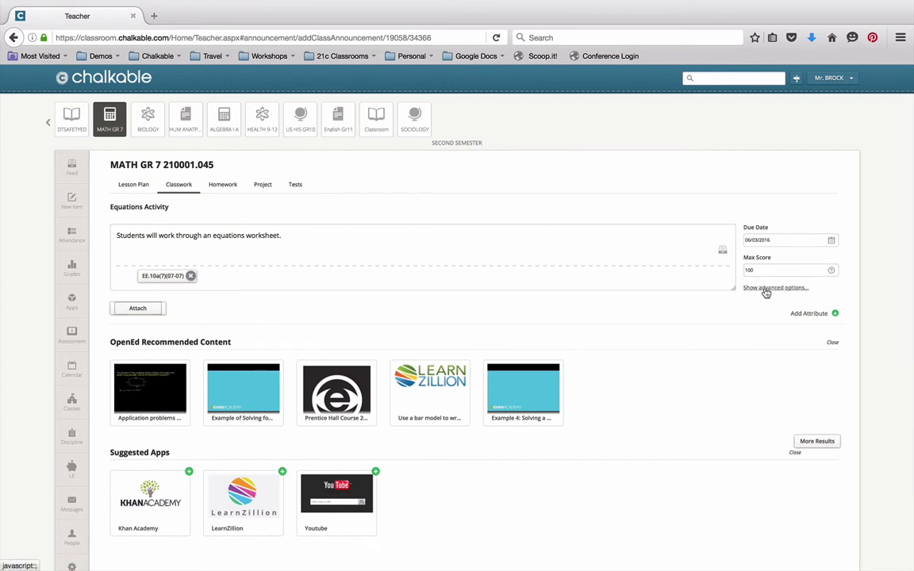
pyautogui.click(767, 290)
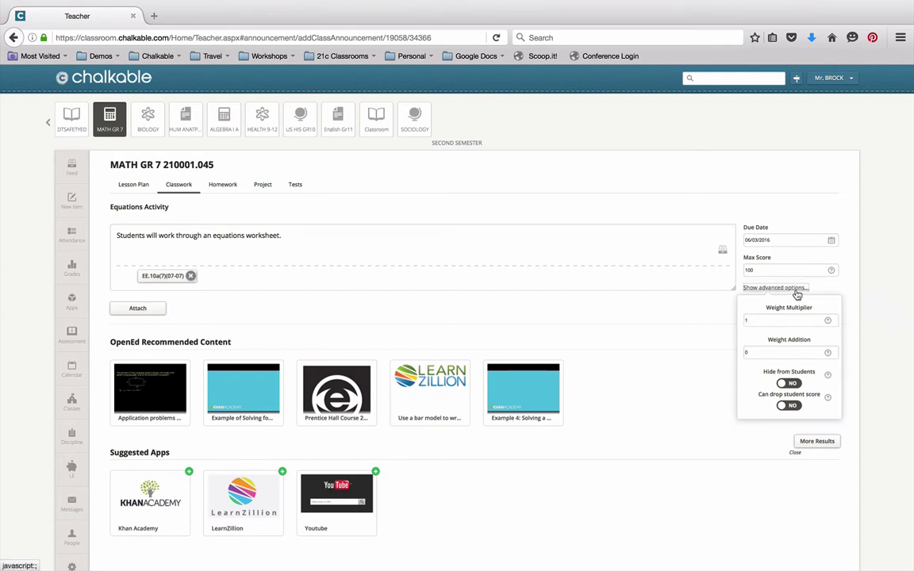
pyautogui.click(745, 288)
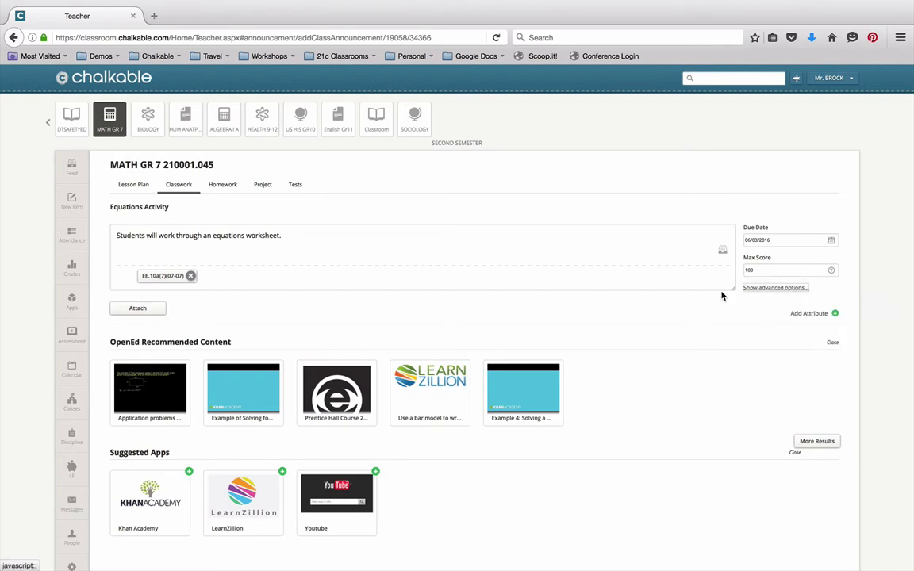
# Step: Add an Activities attribute to the classwork with the text "Complete the worksheet that is attached and turn in."
pyautogui.click(806, 316)
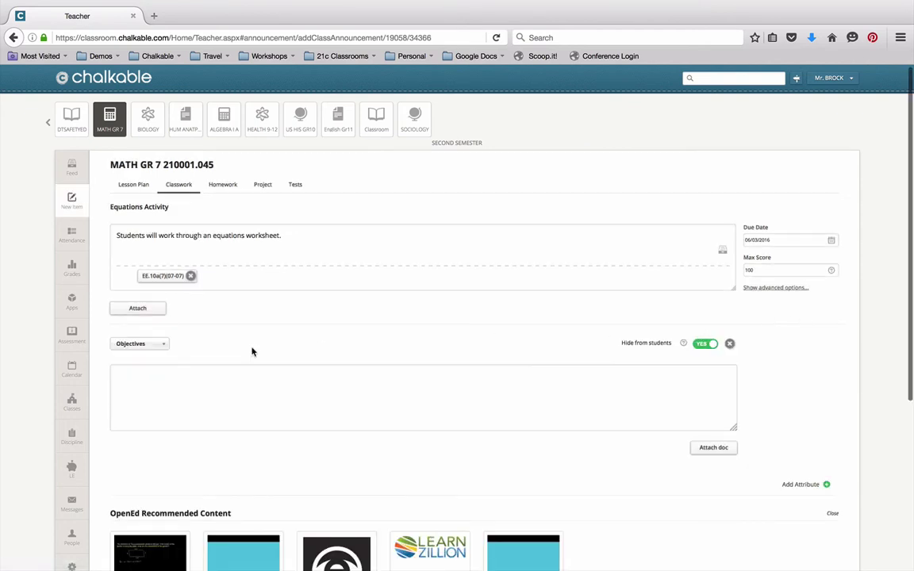
pyautogui.click(162, 346)
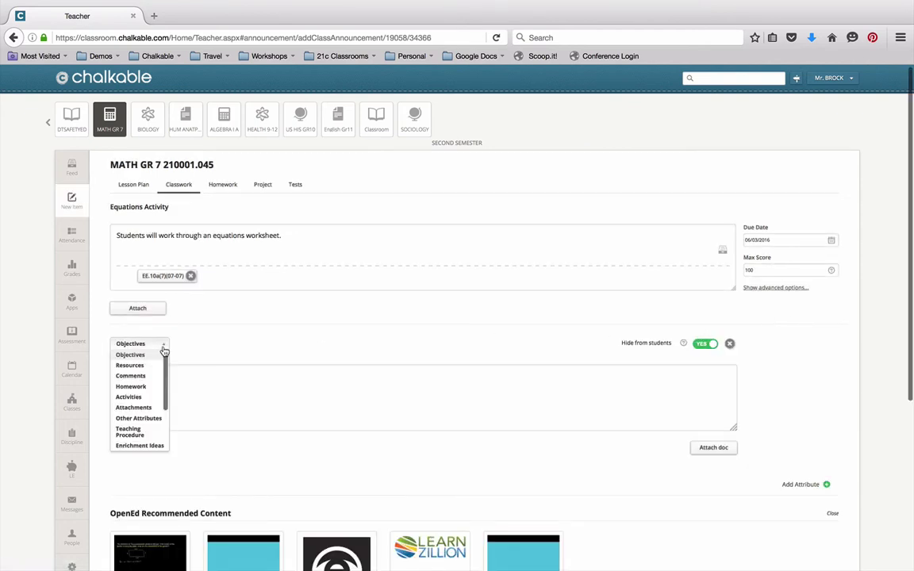
pyautogui.click(136, 398)
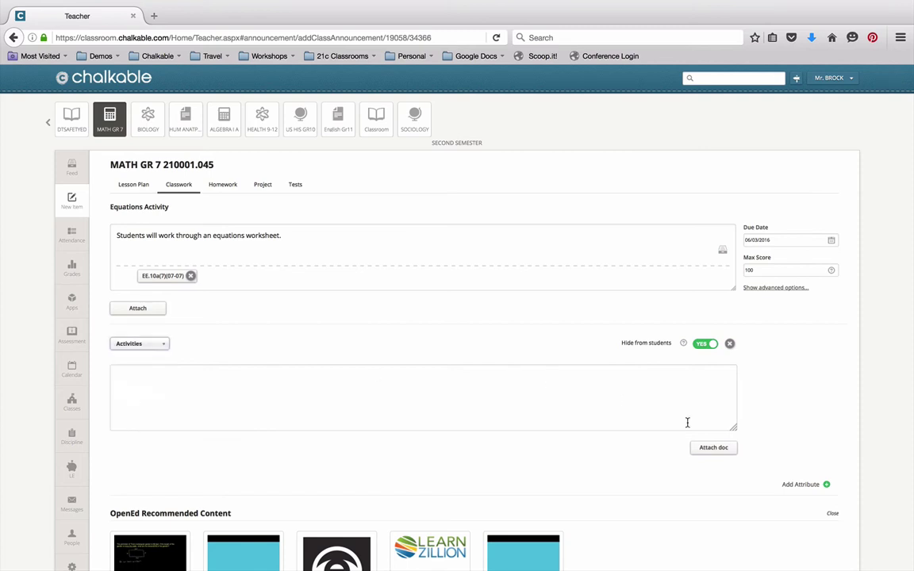
pyautogui.write('Complete the worksheet that is attached and turn in.')
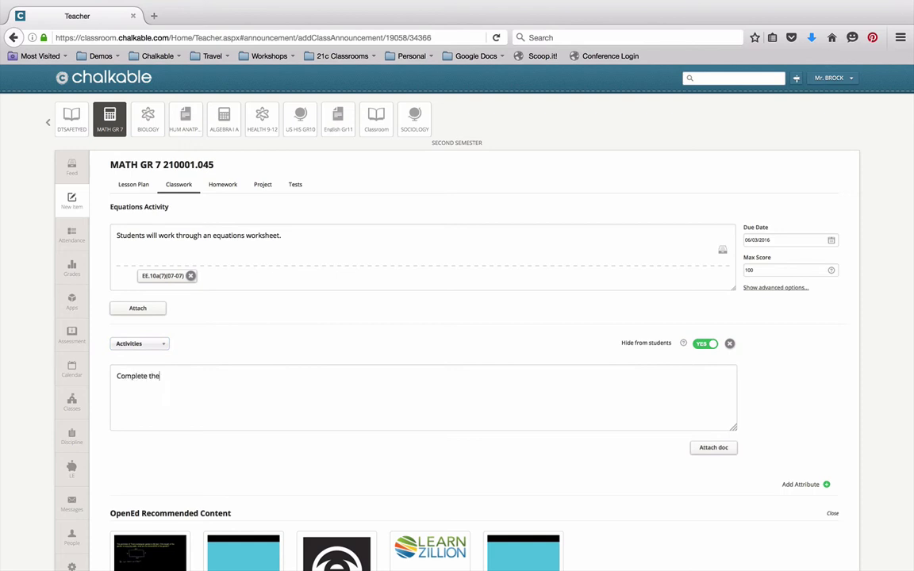
# Step: Attach the first equations.pdf from the previously uploaded files, sorted by Oldest Uploaded, to the Activities attribute
pyautogui.click(718, 448)
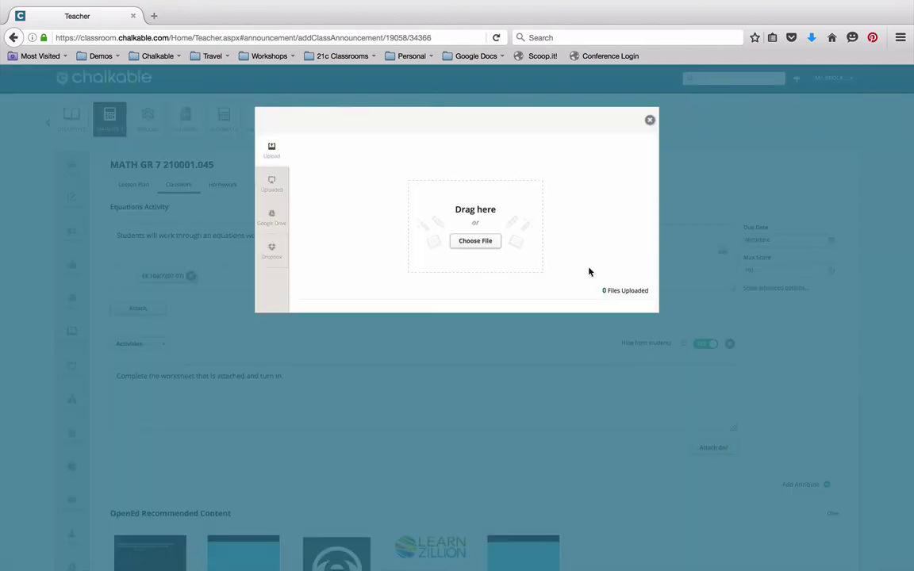
pyautogui.click(281, 181)
pyautogui.moveTo(526, 292)
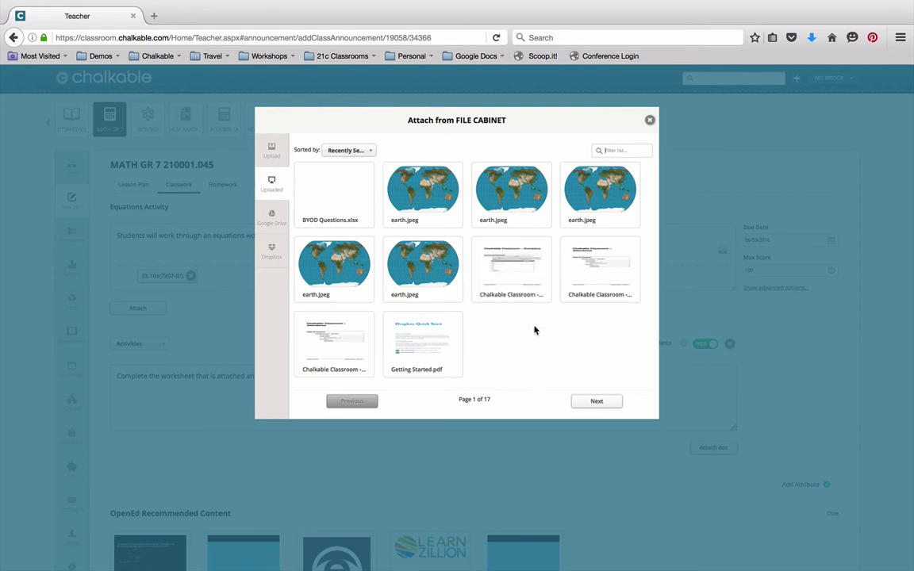
pyautogui.click(369, 150)
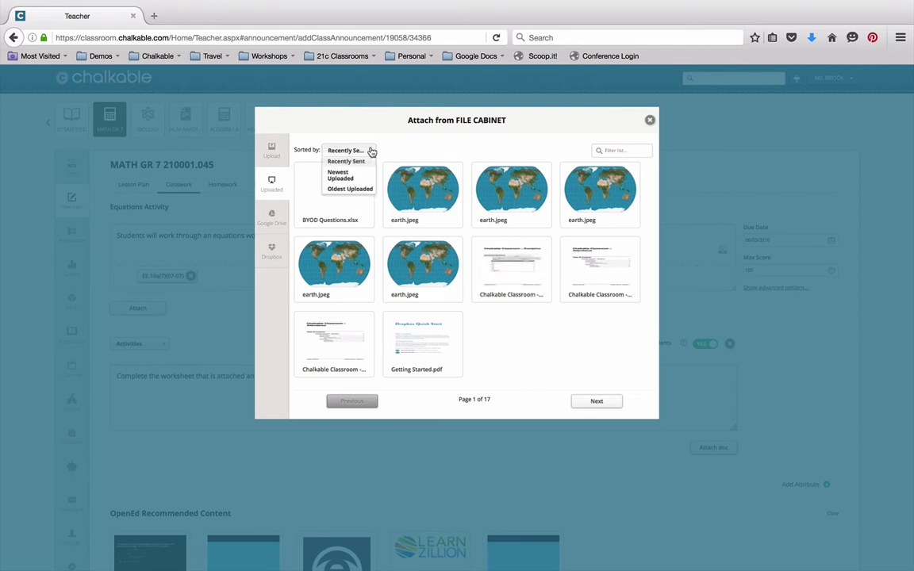
pyautogui.click(355, 190)
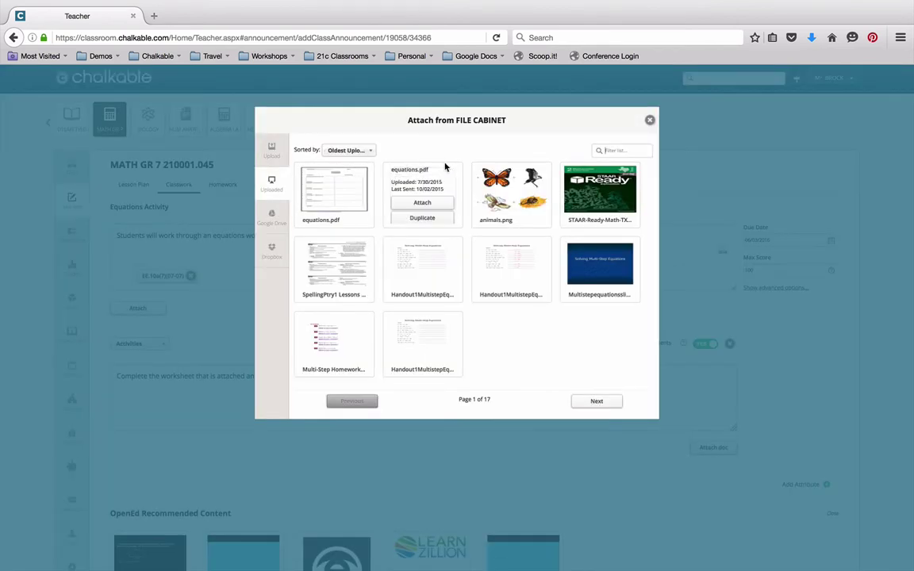
pyautogui.moveTo(345, 182)
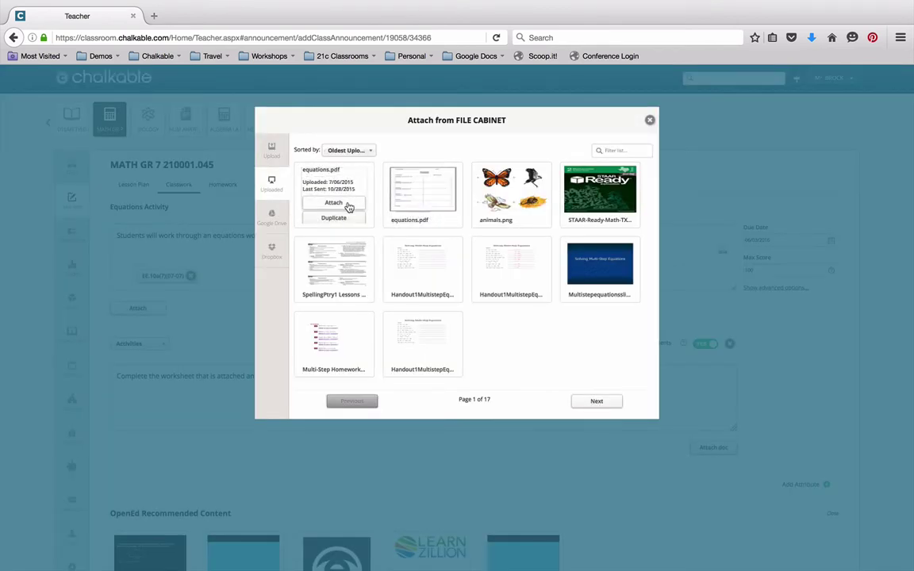
pyautogui.click(334, 204)
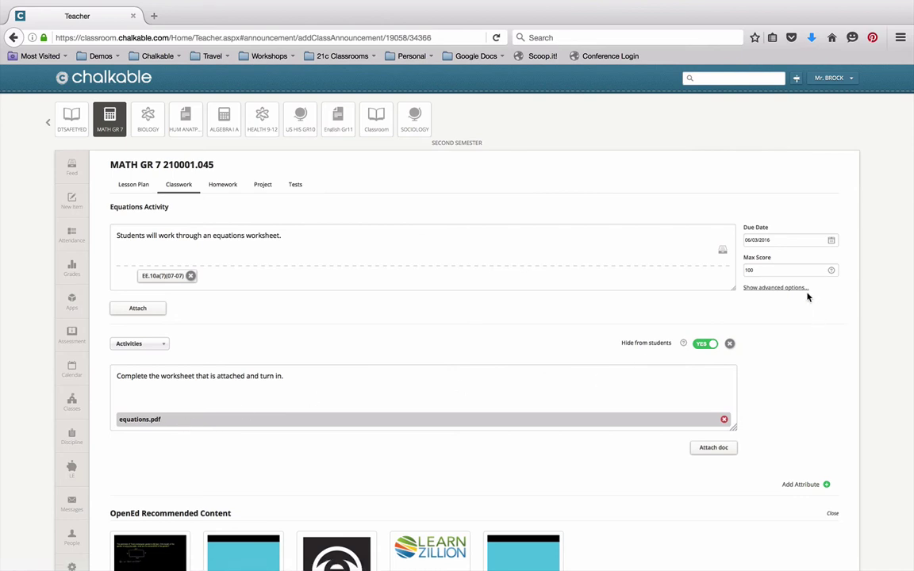
# Step: Submit the Equations Activity classwork and filter the feed to the MATH GR 7 class
pyautogui.scroll(-2, 808, 305)
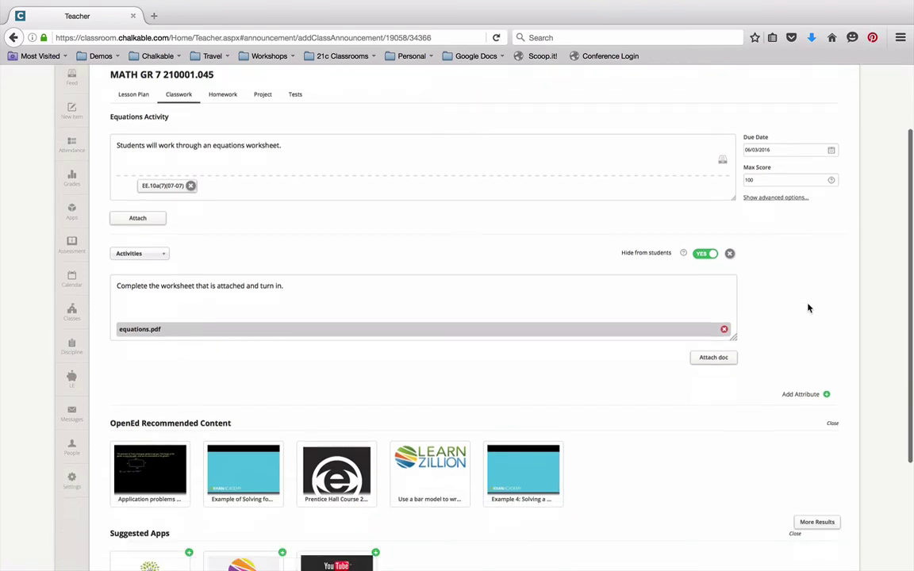
pyautogui.scroll(-3, 808, 307)
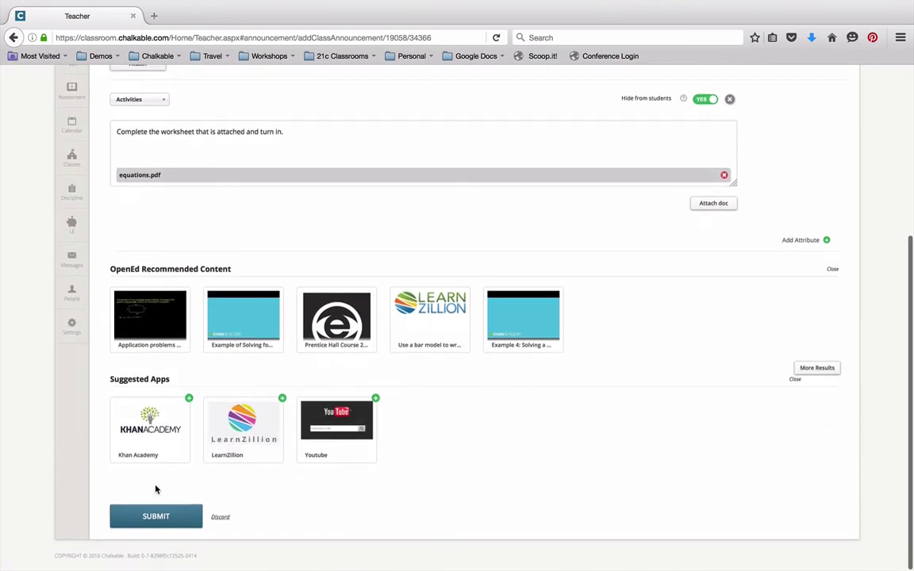
pyautogui.click(158, 514)
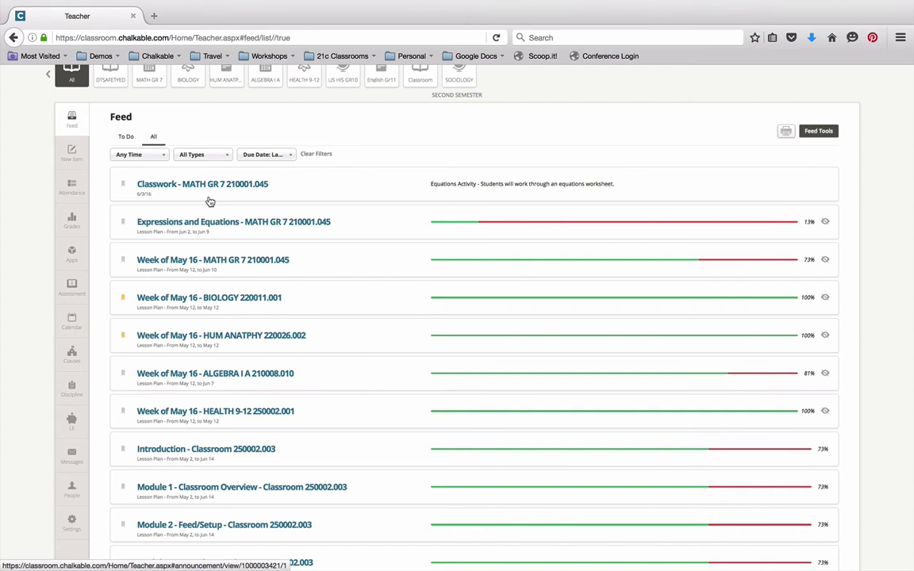
pyautogui.click(154, 80)
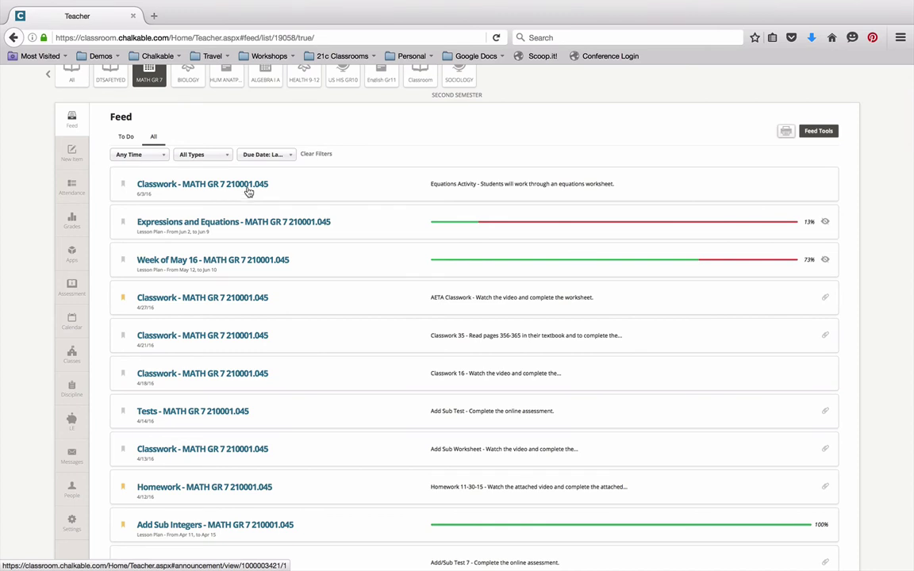
# Step: Open the Equations Activity classwork from the MATH GR 7 feed for editing
pyautogui.click(248, 187)
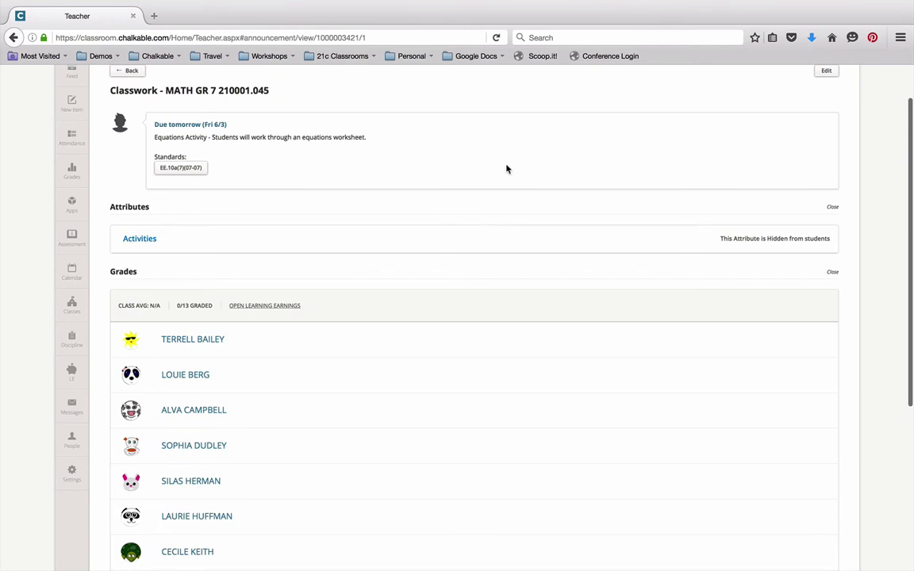
pyautogui.scroll(2, 773, 139)
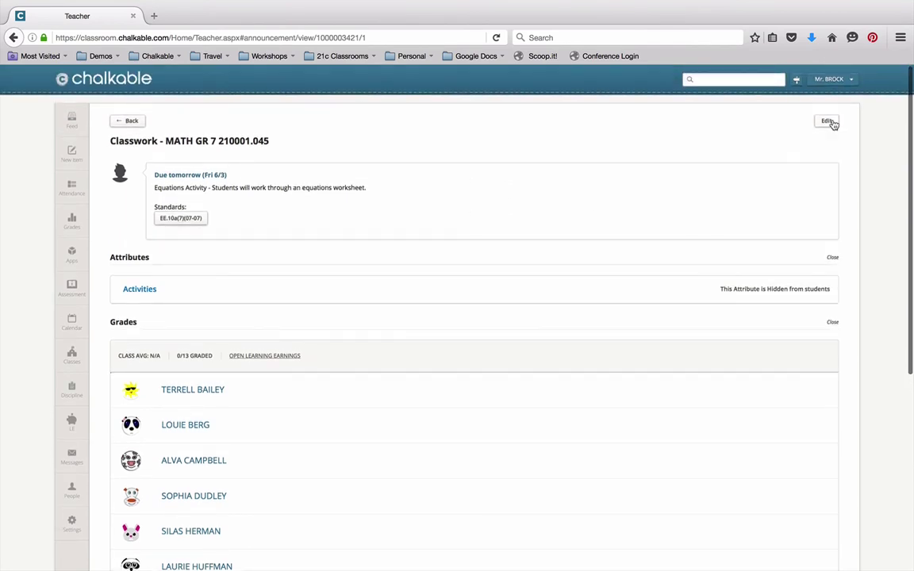
pyautogui.click(826, 121)
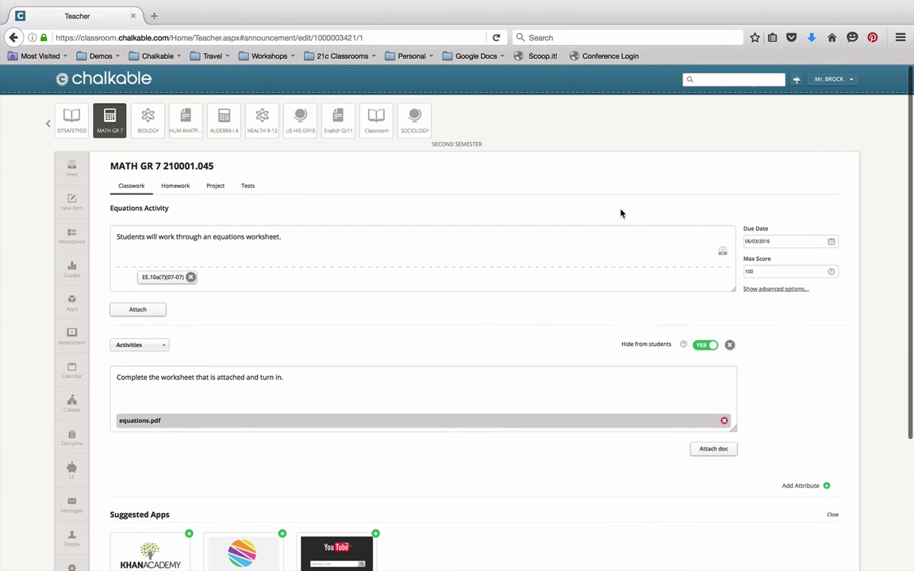
# Step: Duplicate the Equations Activity classwork to the ALGEBRA I A class and save the original item
pyautogui.scroll(-3, 674, 322)
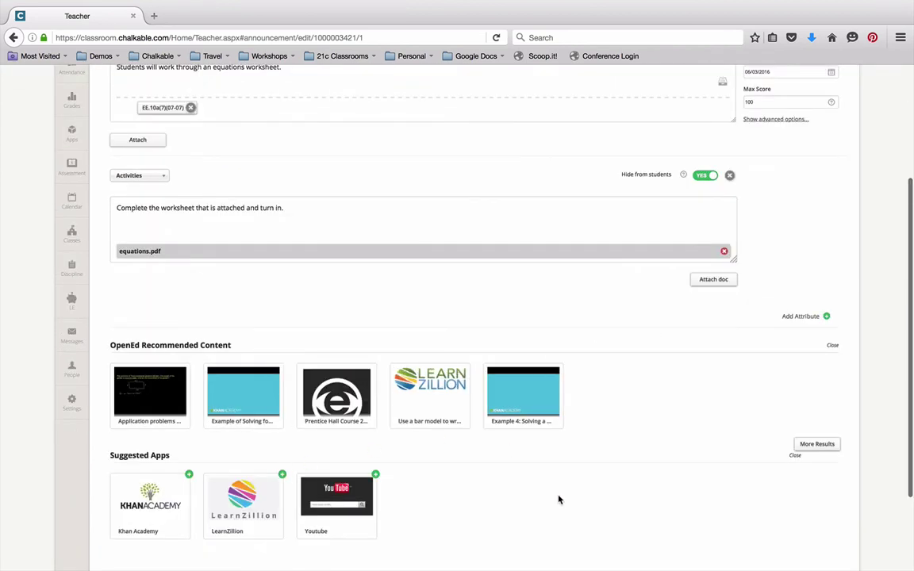
pyautogui.scroll(-2, 559, 497)
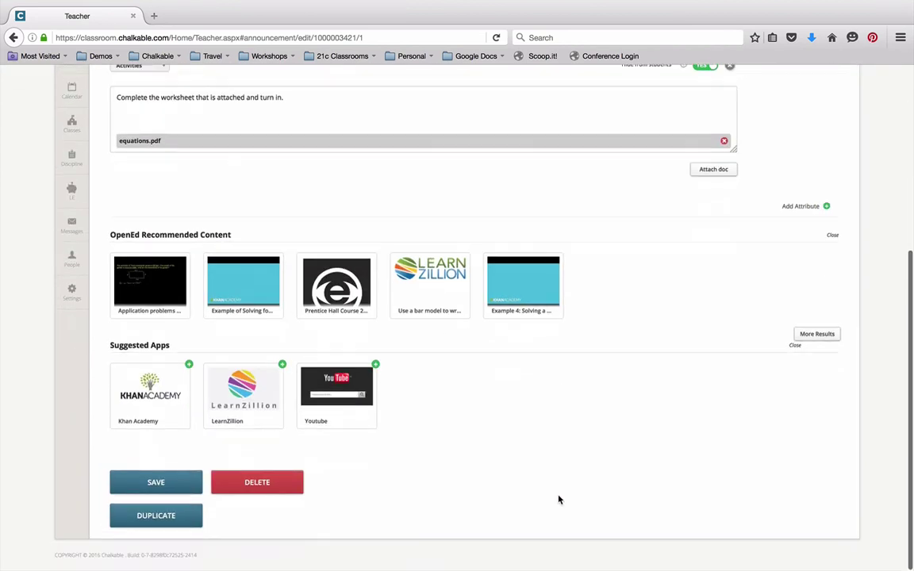
pyautogui.click(177, 517)
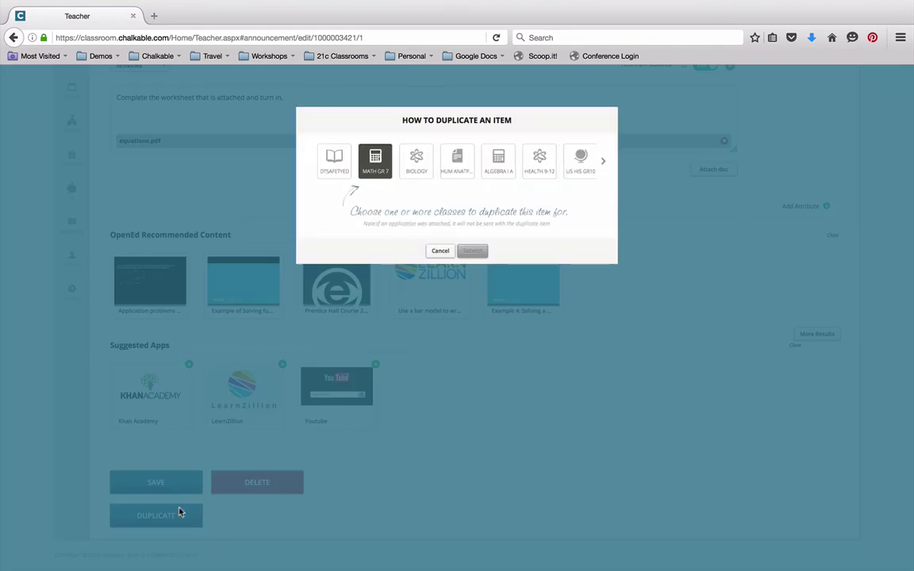
pyautogui.click(504, 165)
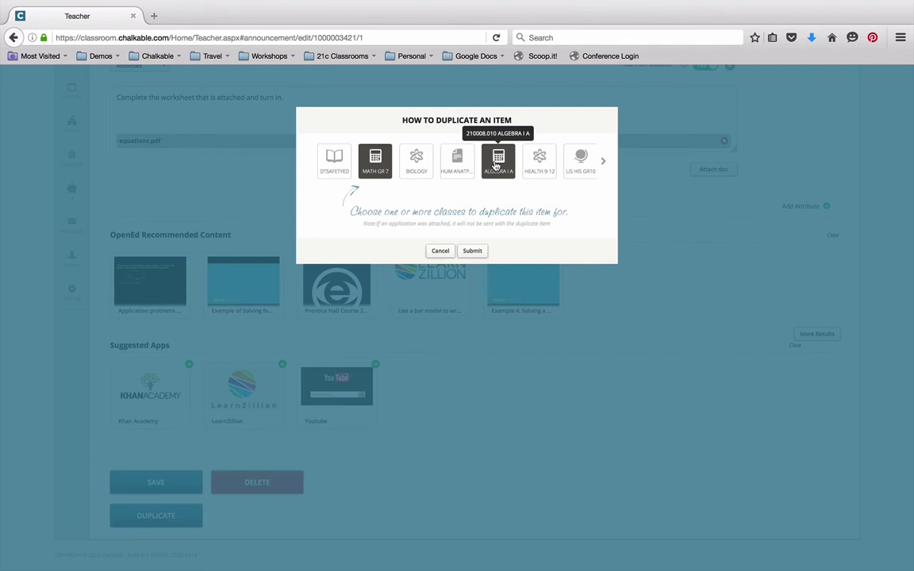
pyautogui.click(474, 251)
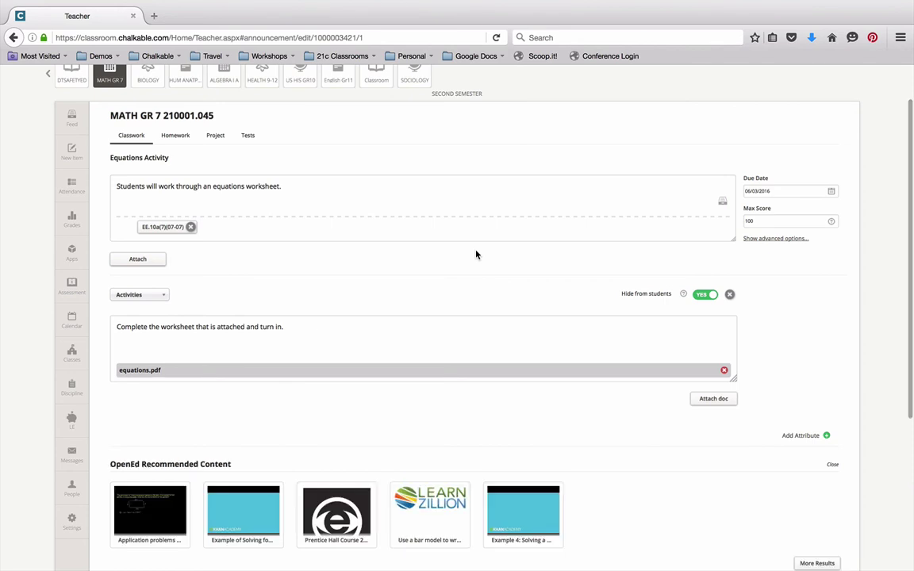
pyautogui.scroll(-5, 475, 255)
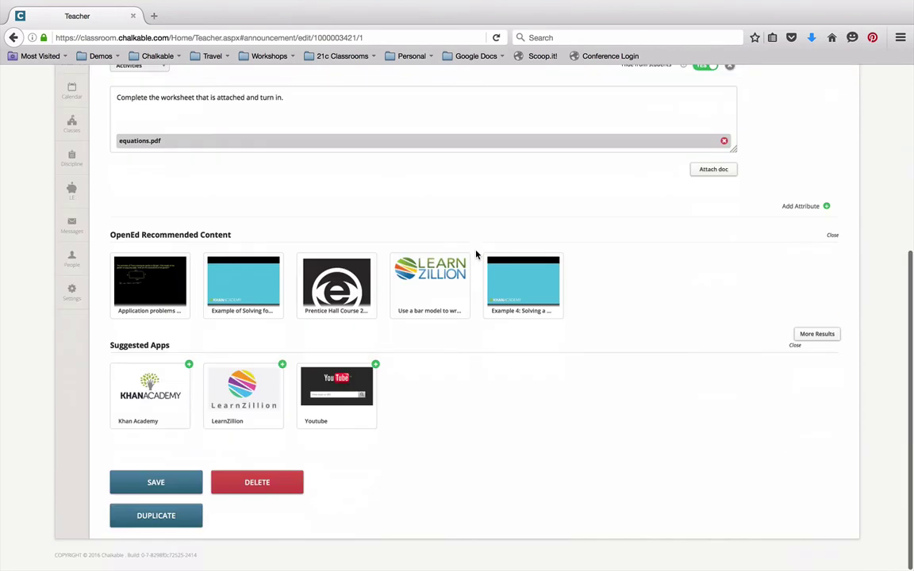
pyautogui.click(171, 483)
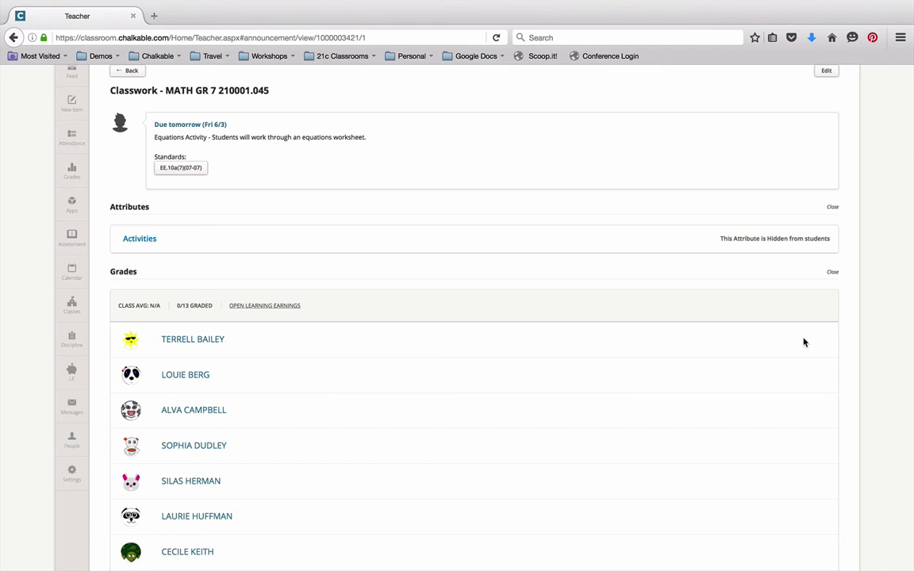
# Step: Grade the first two students listed for the Equations Activity classwork with scores of 85 and 90
pyautogui.scroll(-1, 803, 342)
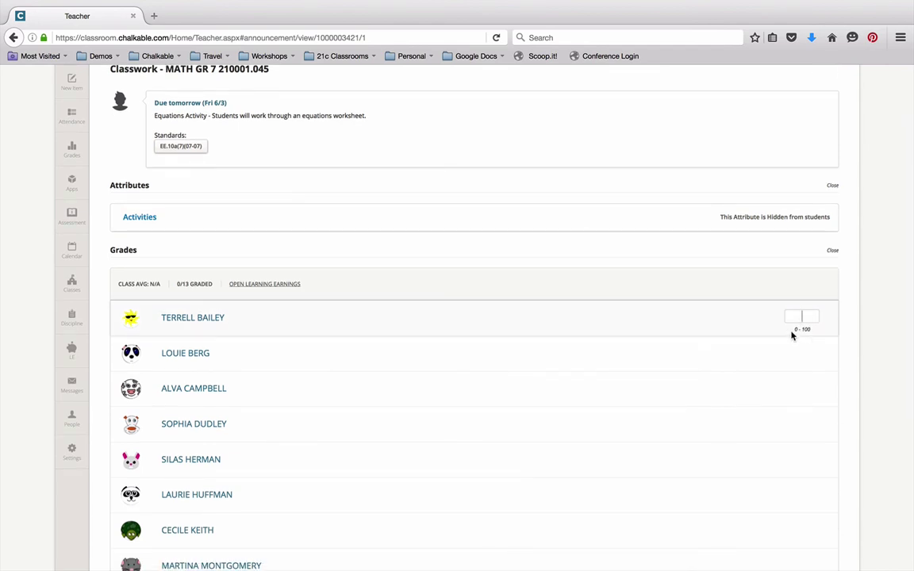
pyautogui.write('85')
pyautogui.press('Return')
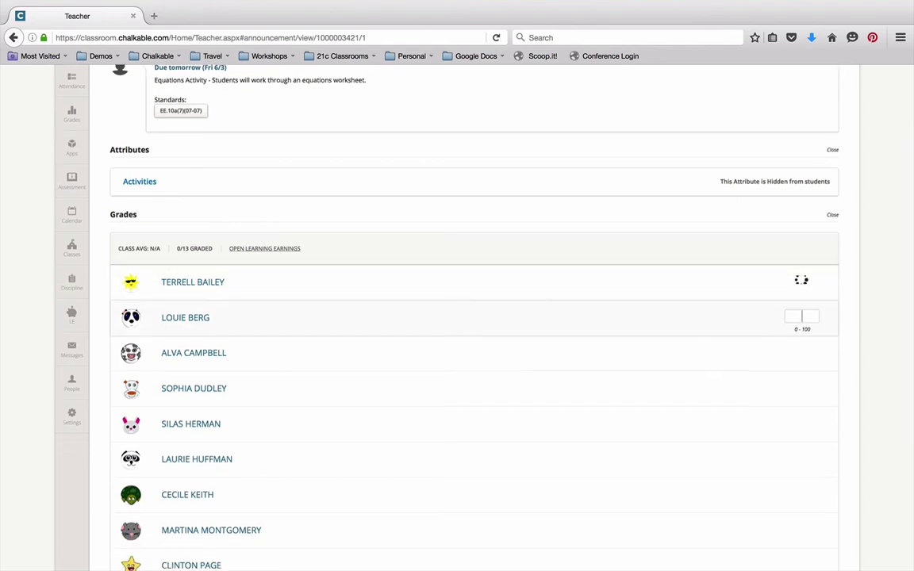
pyautogui.write('90')
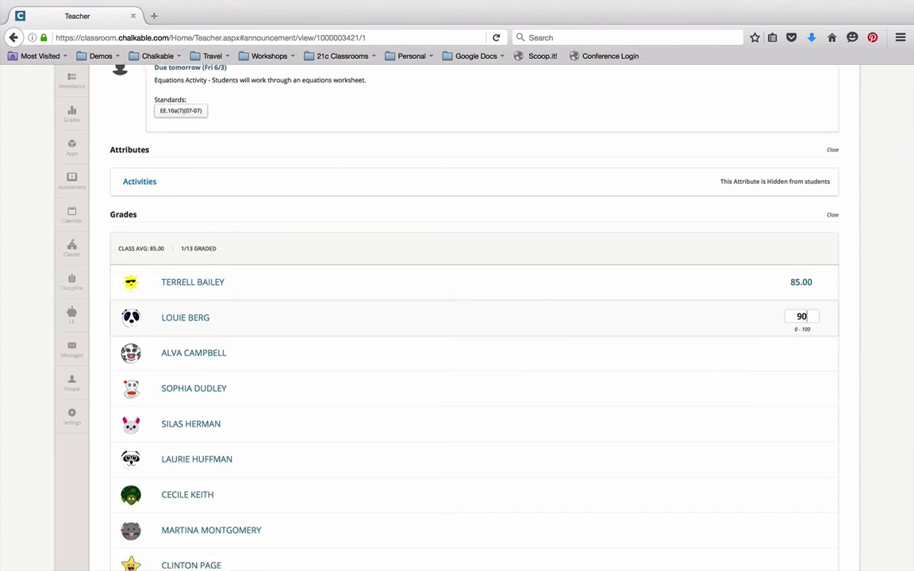
pyautogui.press('Return')
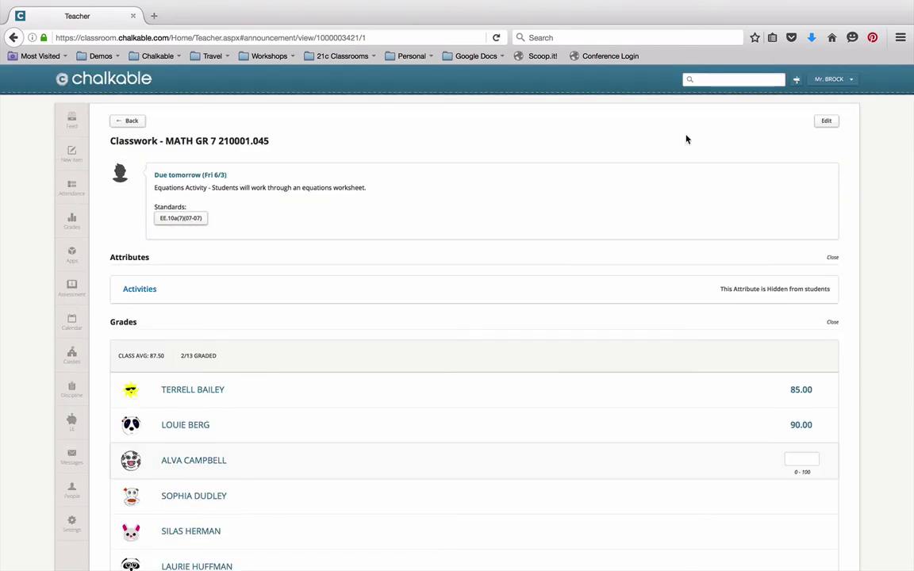
# Step: Start a new Lesson Plan item for the MATH GR 7 class and look at its category choices
pyautogui.scroll(3, 686, 140)
pyautogui.click(72, 153)
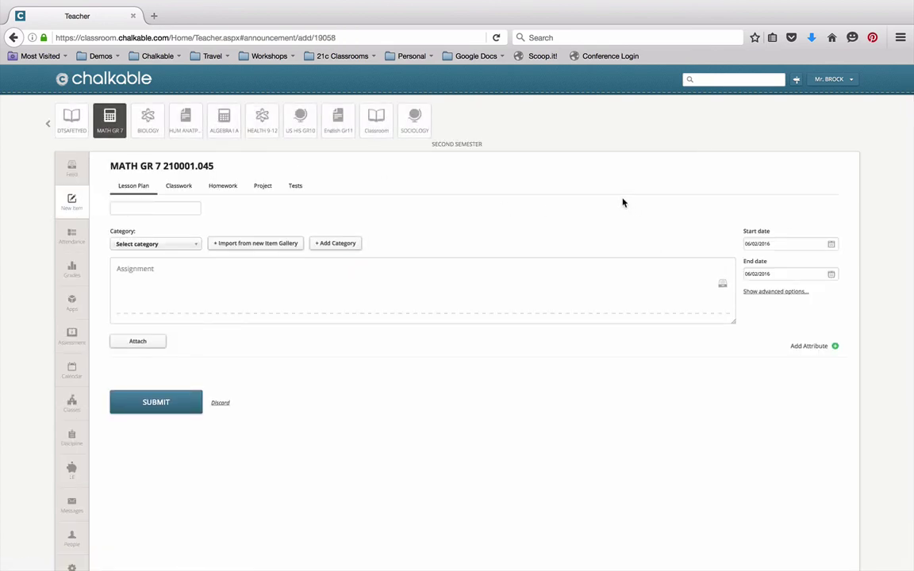
pyautogui.click(194, 247)
pyautogui.click(194, 248)
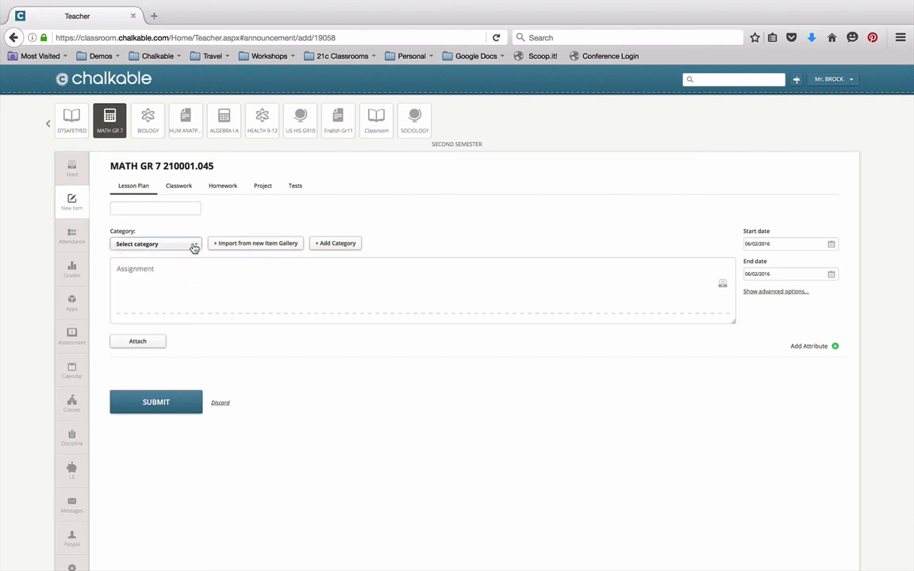